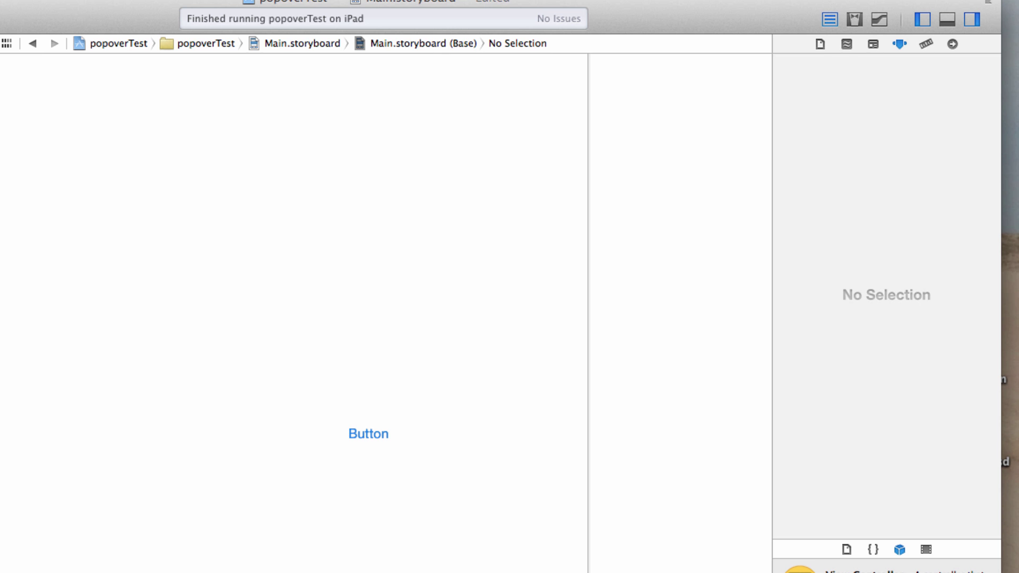
Drop a new View Controller onto the popoverTest storyboard beside the existing scene
{"action": "mouse_move", "coordinate": [804, 566]}
{"action": "left_mouse_down"}
{"action": "mouse_move", "coordinate": [730, 450]}
{"action": "mouse_move", "coordinate": [676, 422]}
{"action": "left_mouse_up"}
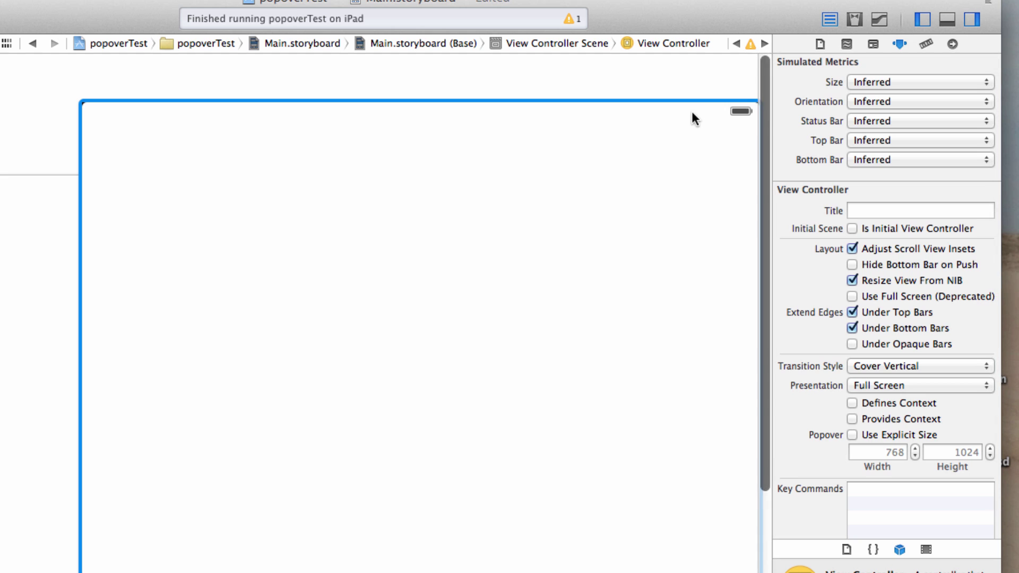
Set the new view controller's size to Freeform and resize its view to 300 × 300
{"action": "left_click", "coordinate": [941, 82]}
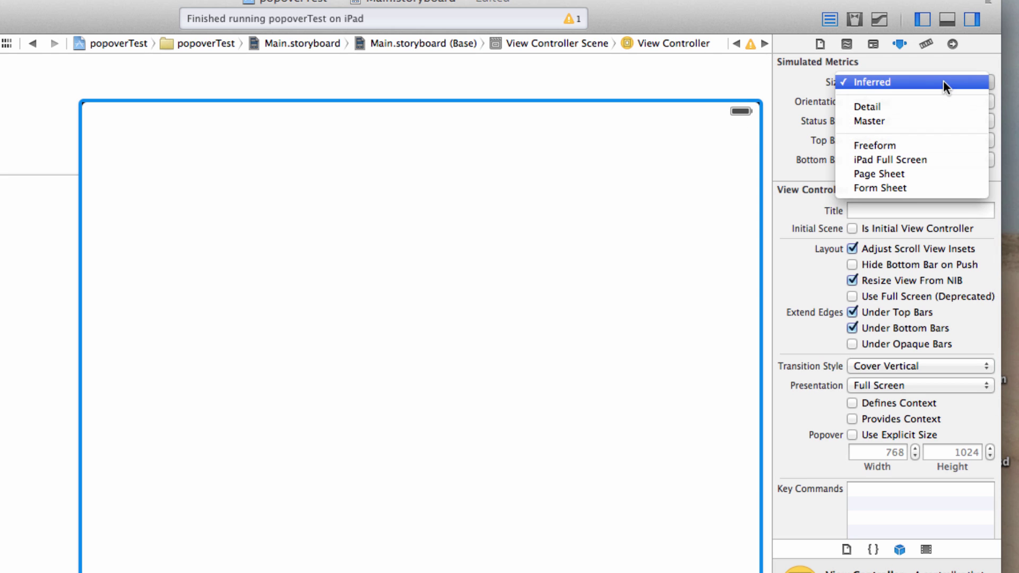
{"action": "left_click", "coordinate": [908, 149]}
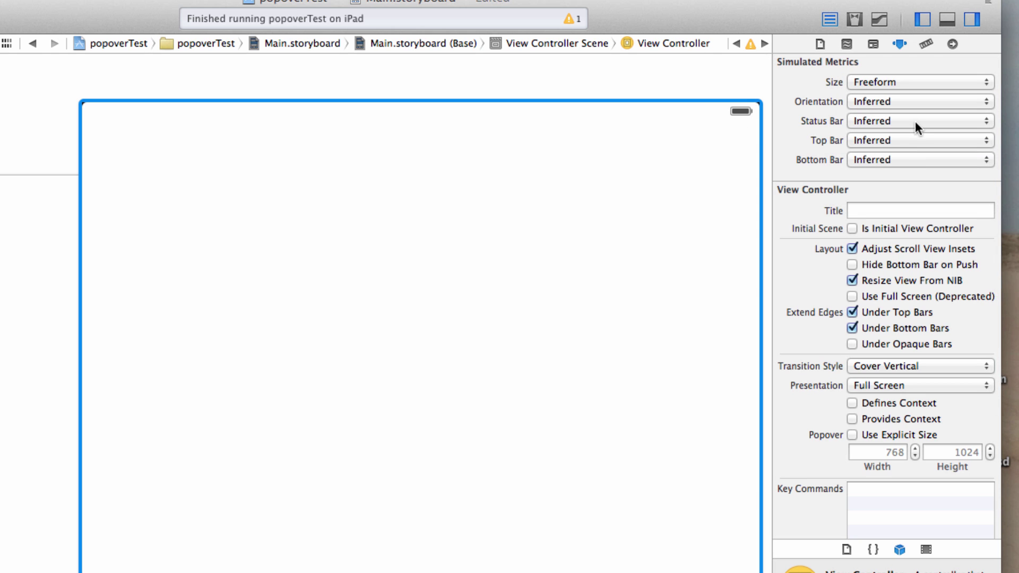
{"action": "left_click", "coordinate": [608, 276]}
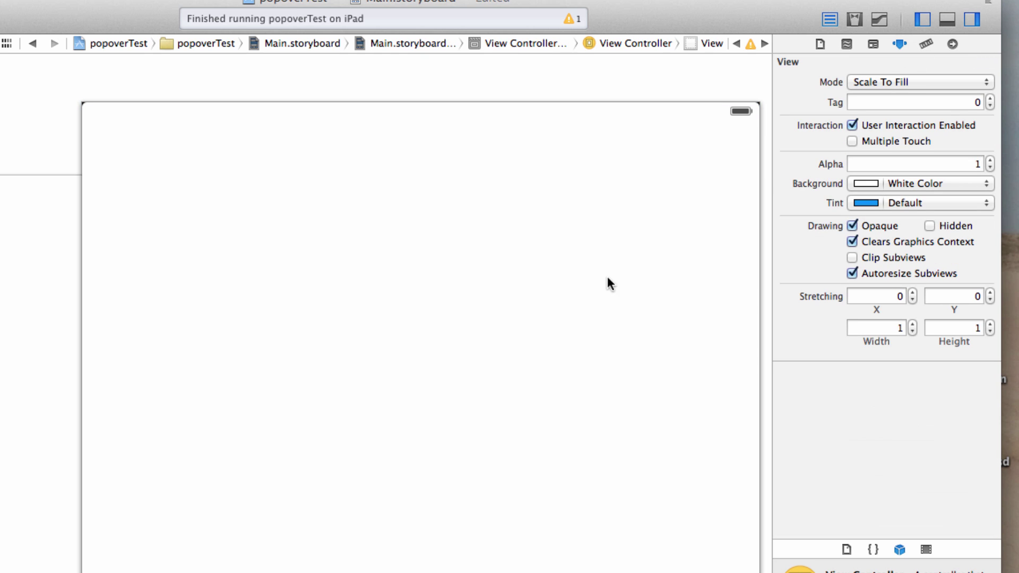
{"action": "left_click", "coordinate": [925, 44]}
{"action": "double_click", "coordinate": [893, 138]}
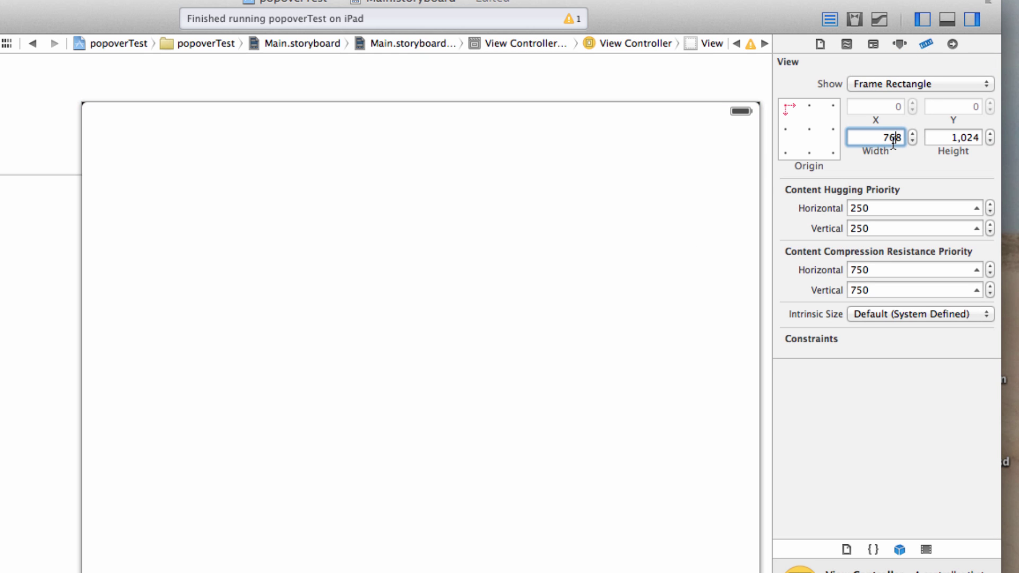
{"action": "type", "text": "300"}
{"action": "double_click", "coordinate": [965, 137]}
{"action": "type", "text": "300"}
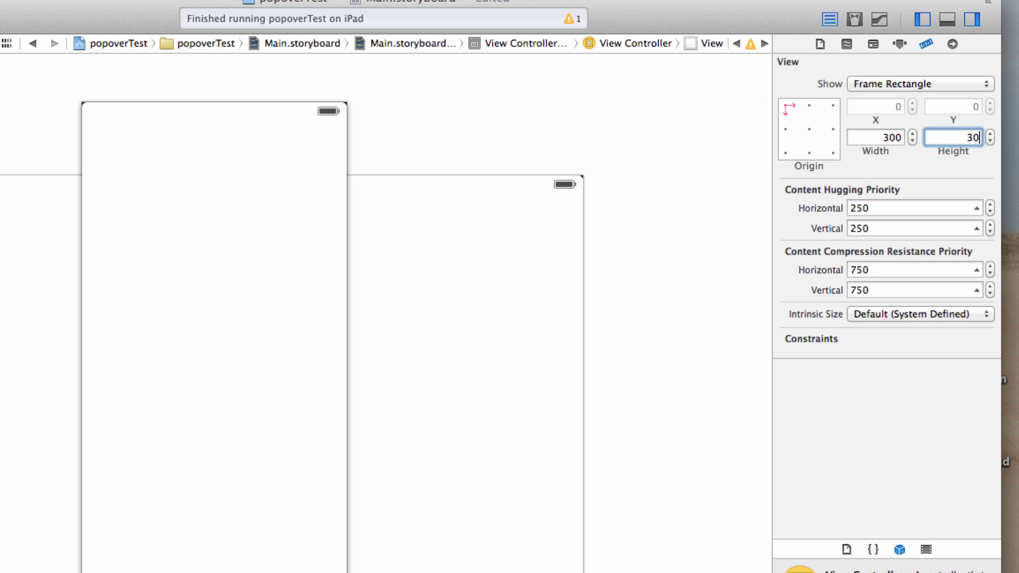
{"action": "key", "text": "Return"}
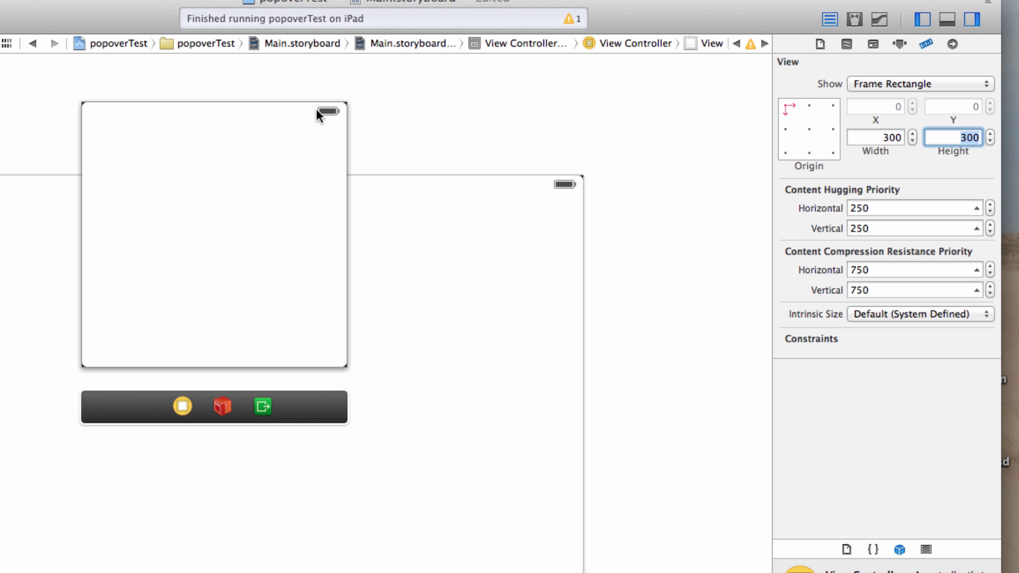
Move the new scene to the right and give its view an orange background
{"action": "left_click_drag", "start_coordinate": [323, 112], "coordinate": [769, 203]}
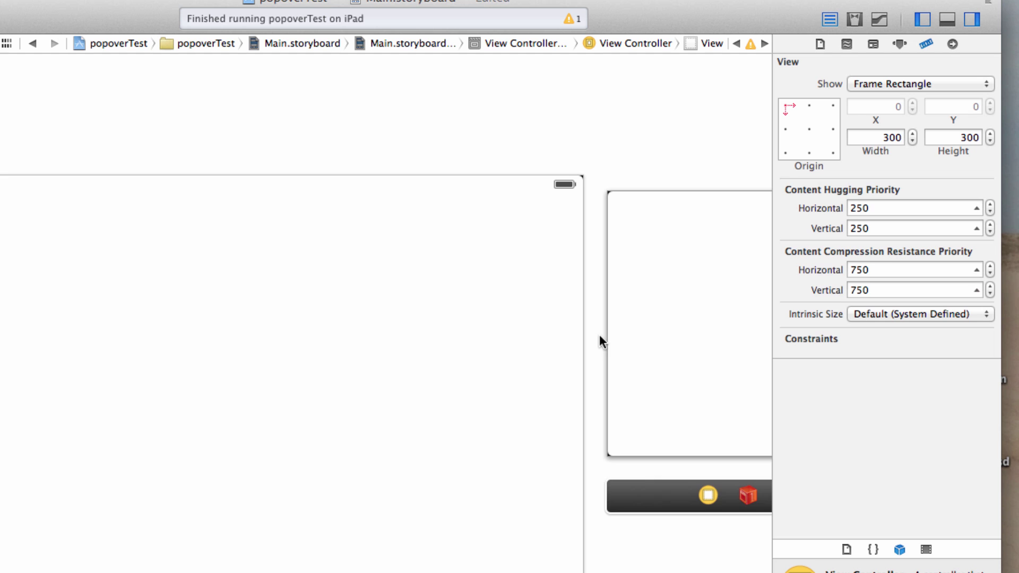
{"action": "scroll", "coordinate": [600, 335], "scroll_direction": "right", "scroll_amount": 5}
{"action": "scroll", "coordinate": [599, 334], "scroll_direction": "right", "scroll_amount": 5}
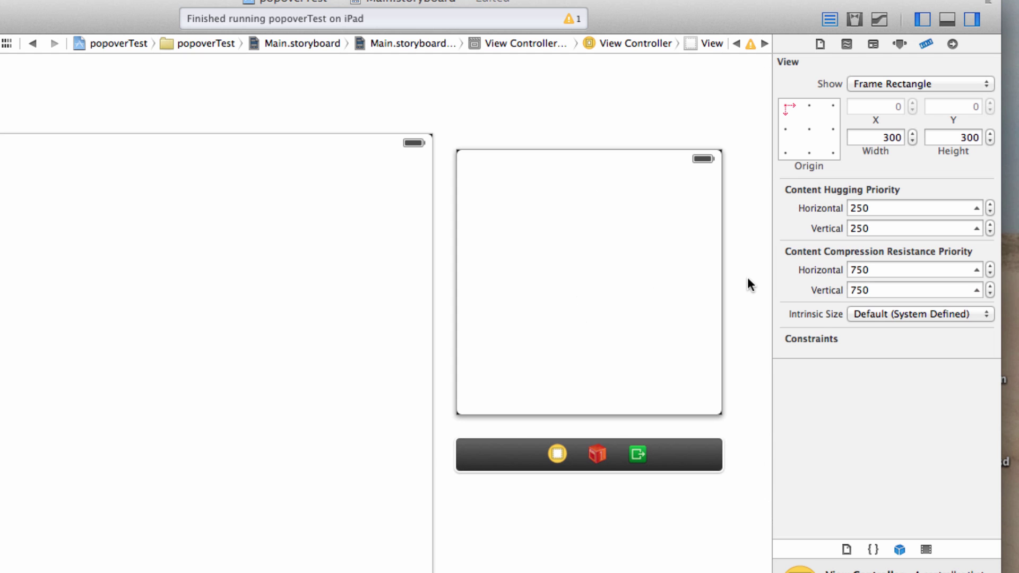
{"action": "left_click", "coordinate": [900, 44]}
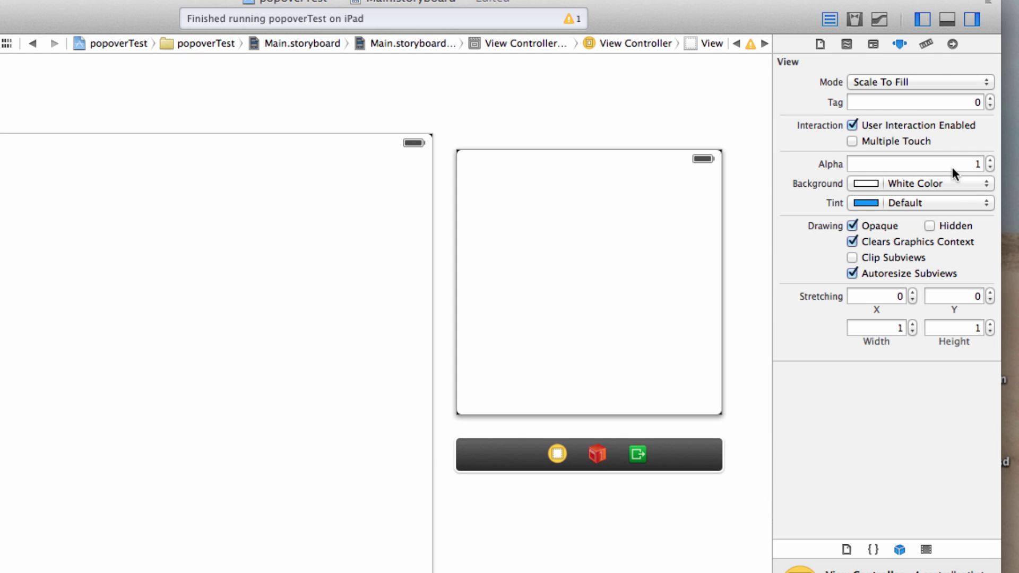
{"action": "left_click", "coordinate": [915, 184]}
{"action": "left_click", "coordinate": [790, 11]}
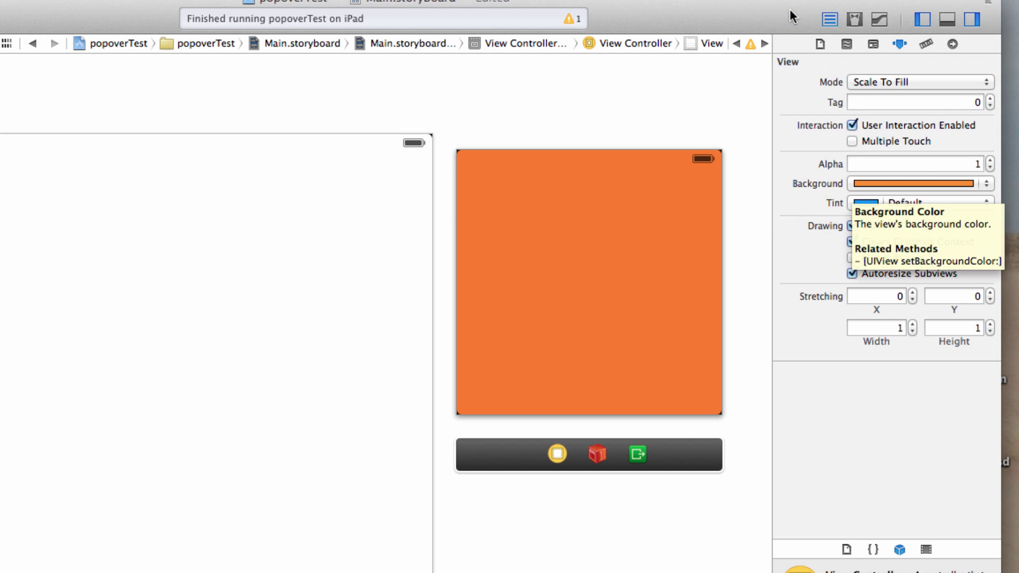
{"action": "left_click", "coordinate": [748, 278]}
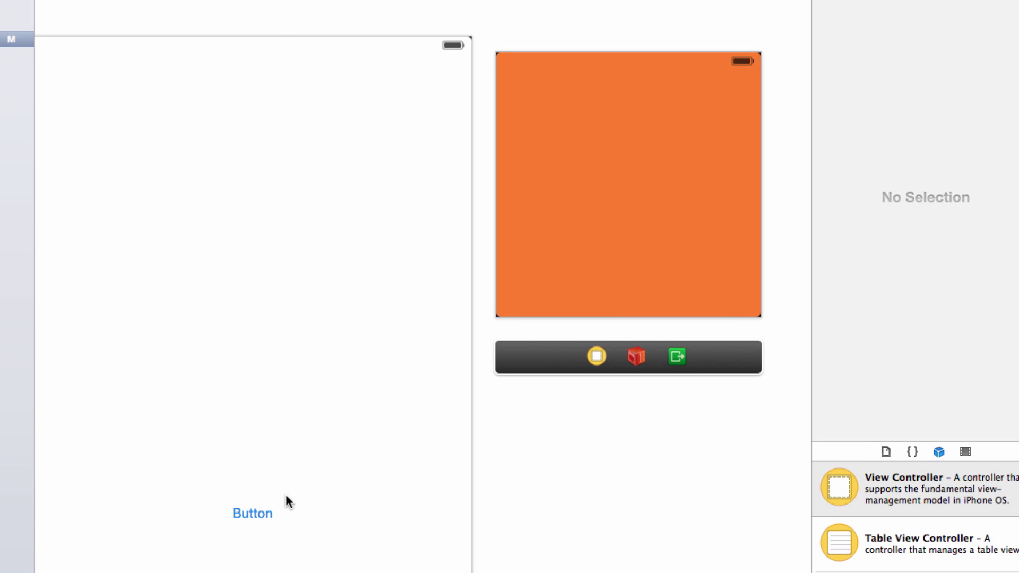
Link Button to the orange view controller with a popover segue, then build and run
{"action": "left_click_drag", "start_coordinate": [254, 514], "coordinate": [561, 214]}
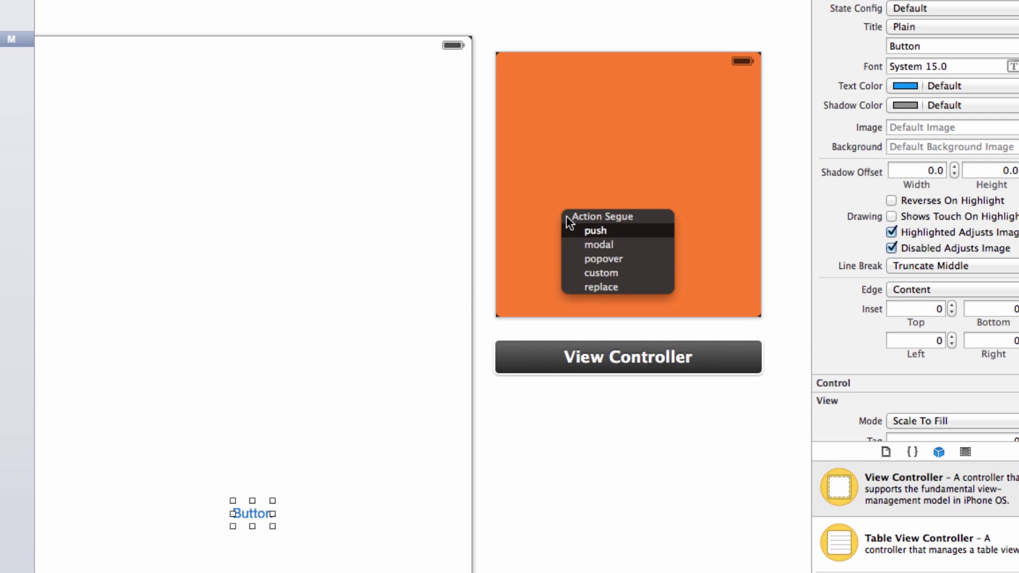
{"action": "left_click", "coordinate": [606, 259]}
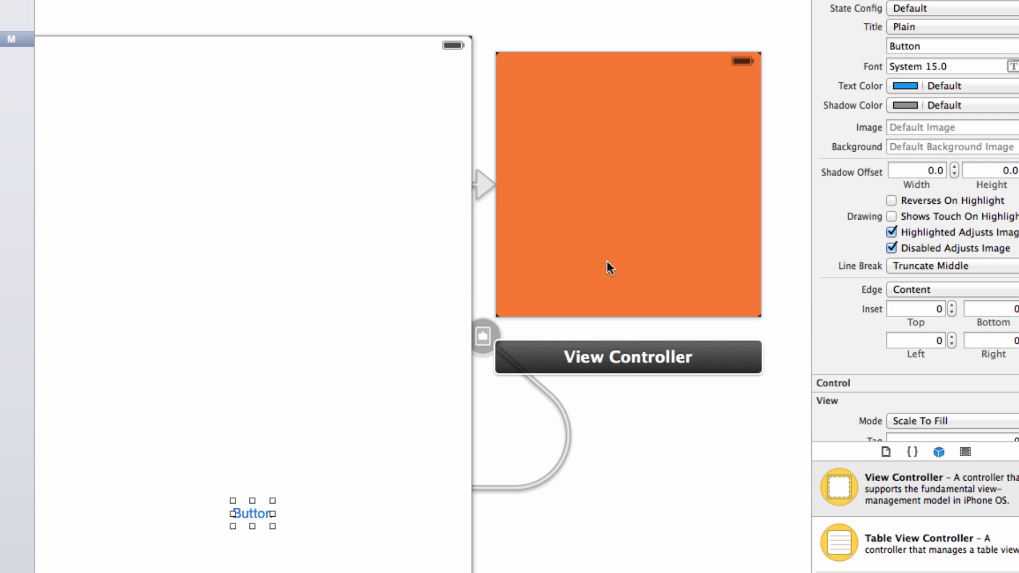
{"action": "key", "text": "super+b"}
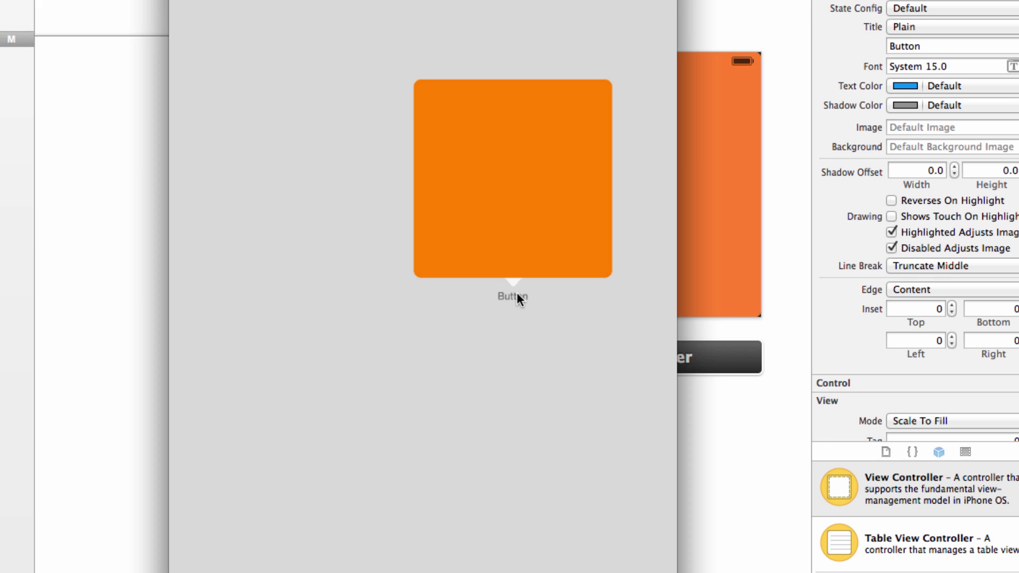
Tap Button in the Simulator to show the popover, then nudge the orange scene up and right
{"action": "left_click", "coordinate": [513, 296]}
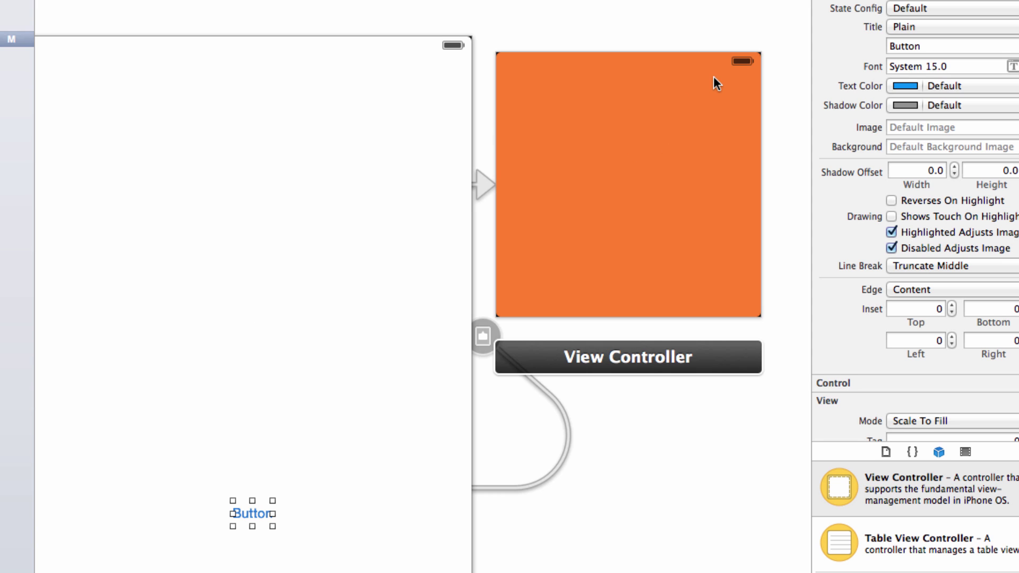
{"action": "left_click_drag", "start_coordinate": [711, 62], "coordinate": [757, 37]}
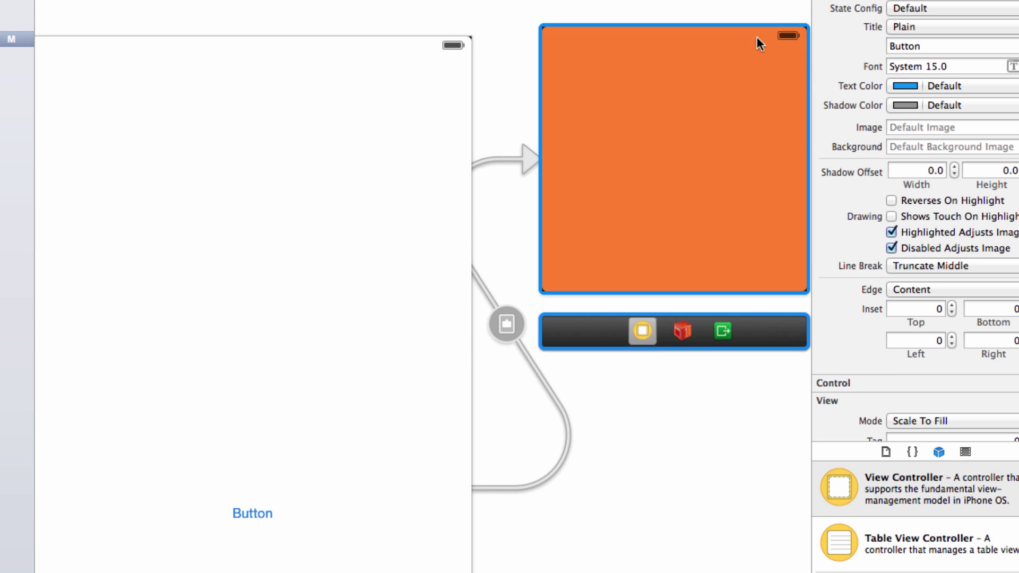